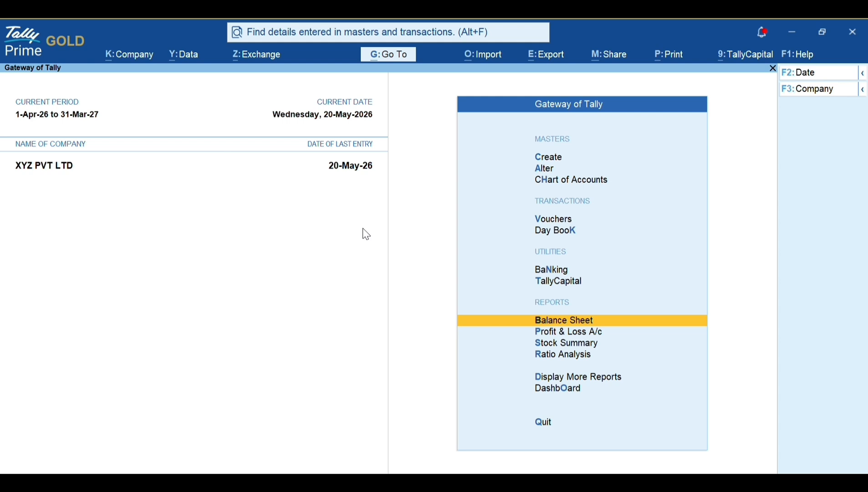
View the Balance Sheet to check the difference in opening balances, and return to the Gateway of Tally.
key(Return)
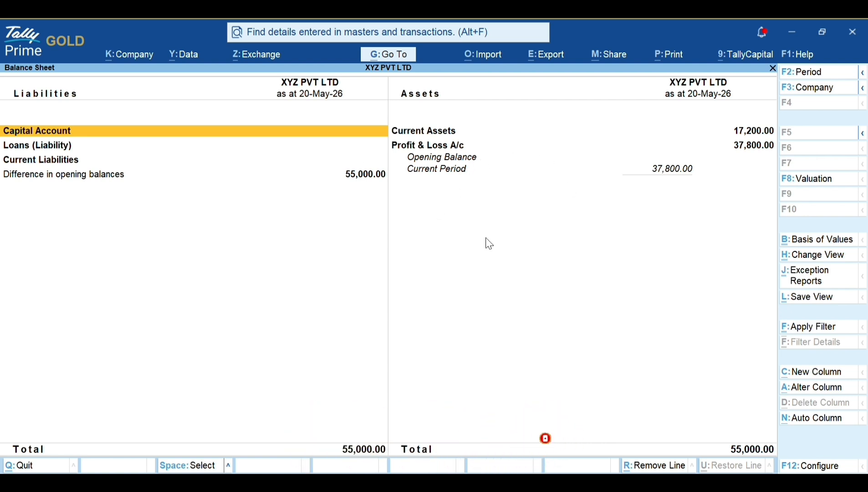
key(Escape)
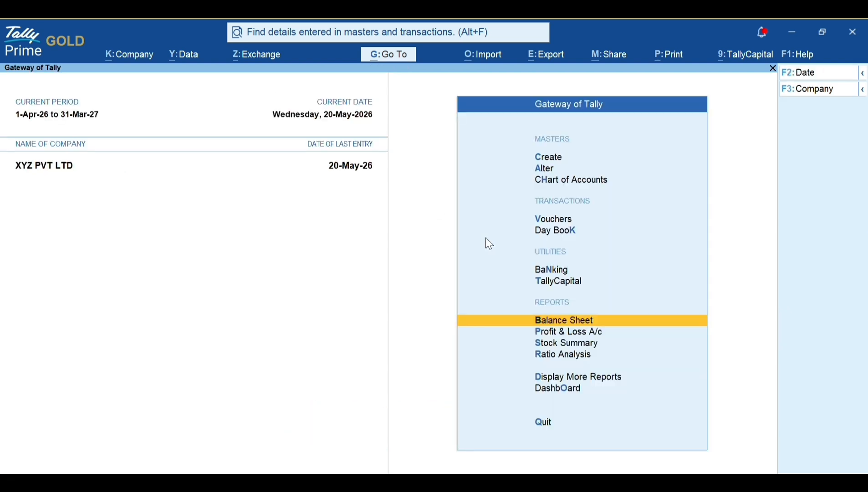
Open the Trial Balance from the additional reports and expand it to the detailed format.
key(Down)
key(Down)
key(Down)
key(Down)
key(Return)
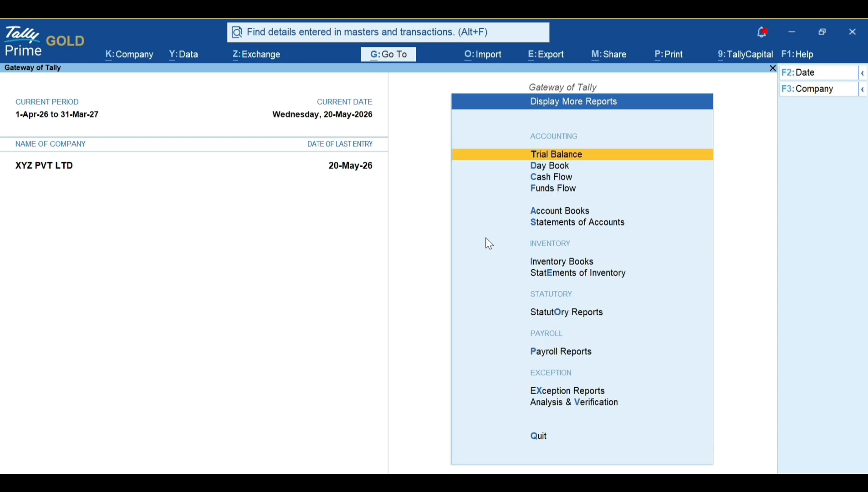
key(Return)
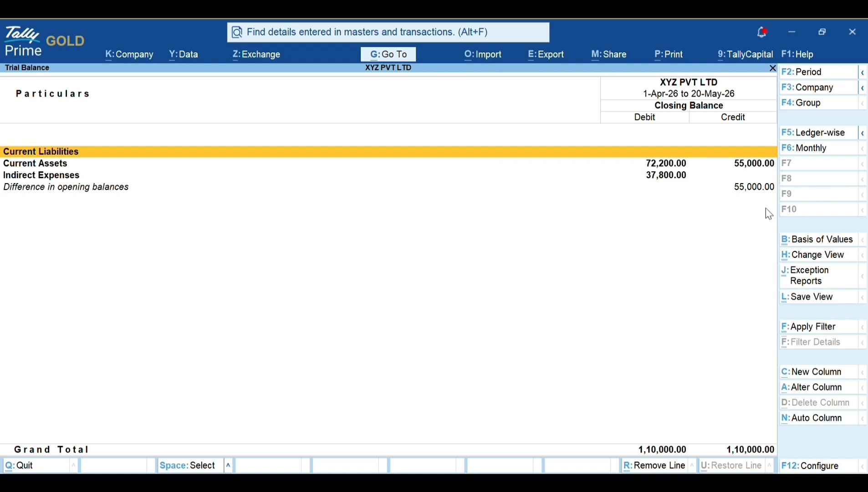
key(Down)
key(Down)
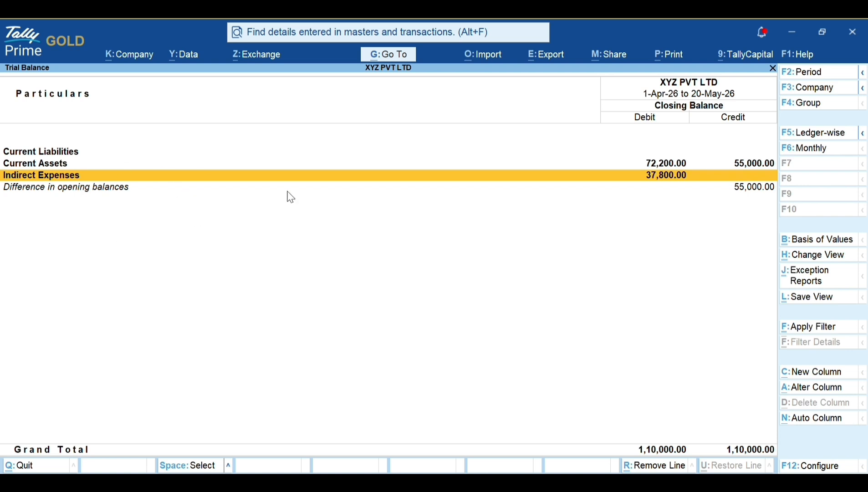
key(alt+F5)
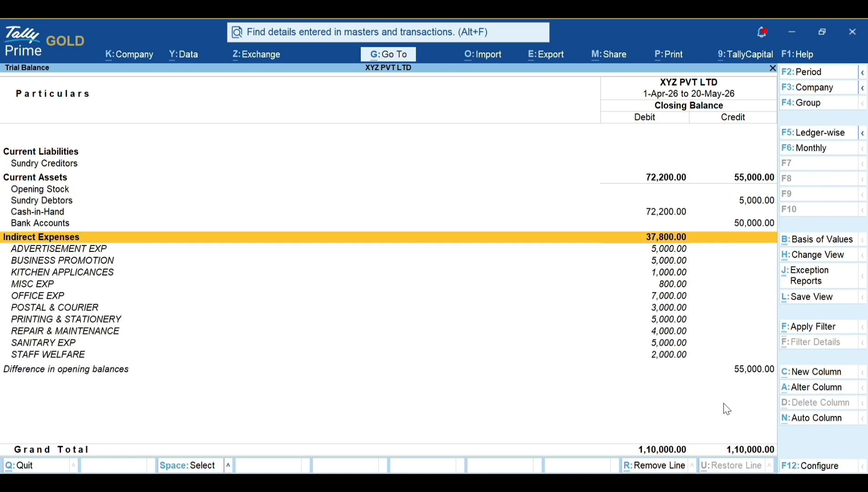
Configure the Trial Balance with Show Opening Balance set to Yes and Show Closing Balance set to No.
click(811, 467)
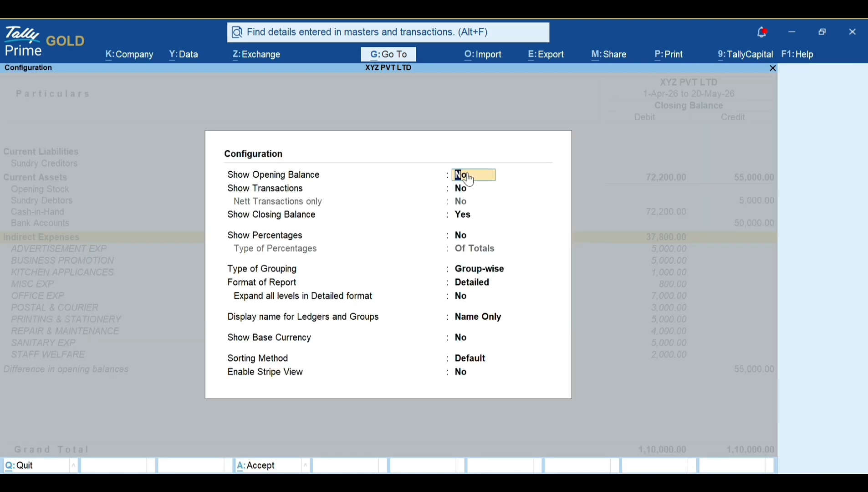
text(y)
key(Return)
key(Return)
key(Return)
key(Up)
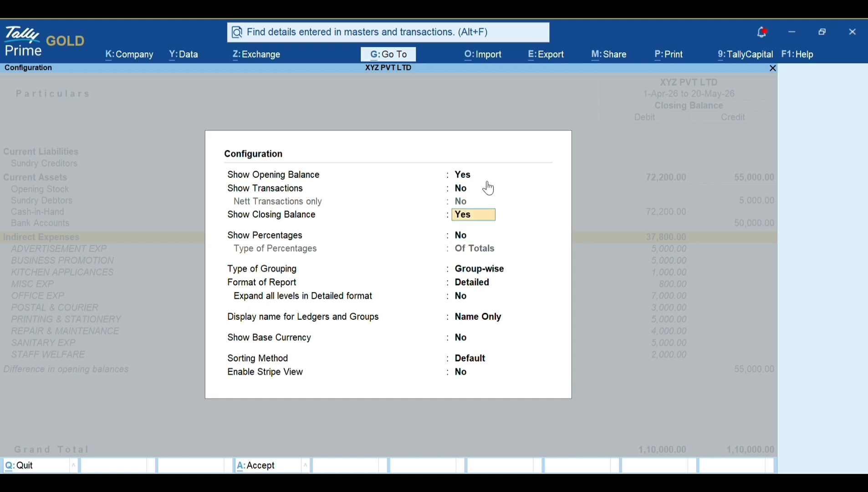
text(n)
key(Return)
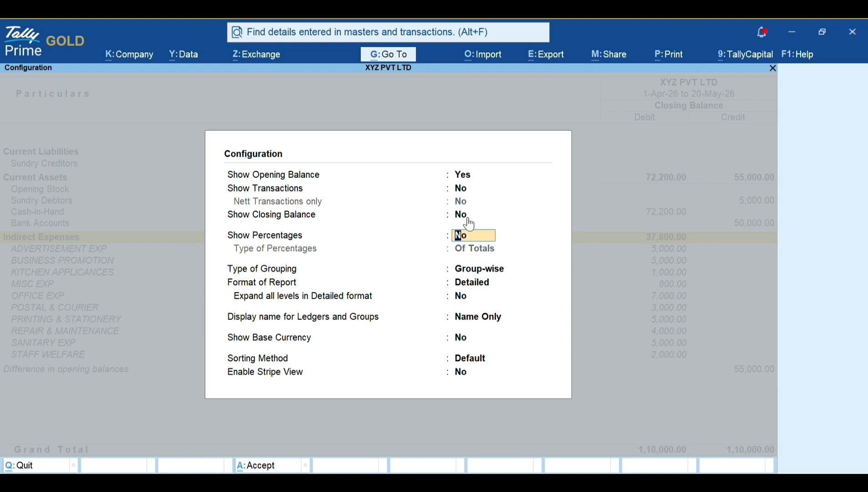
key(Return)
key(Return)
key(Return)
key(Return)
key(Return)
key(Return)
key(Return)
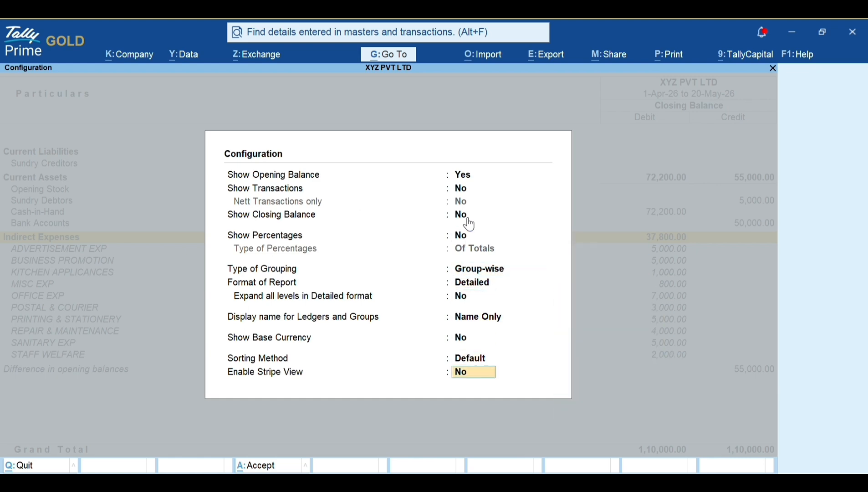
key(Return)
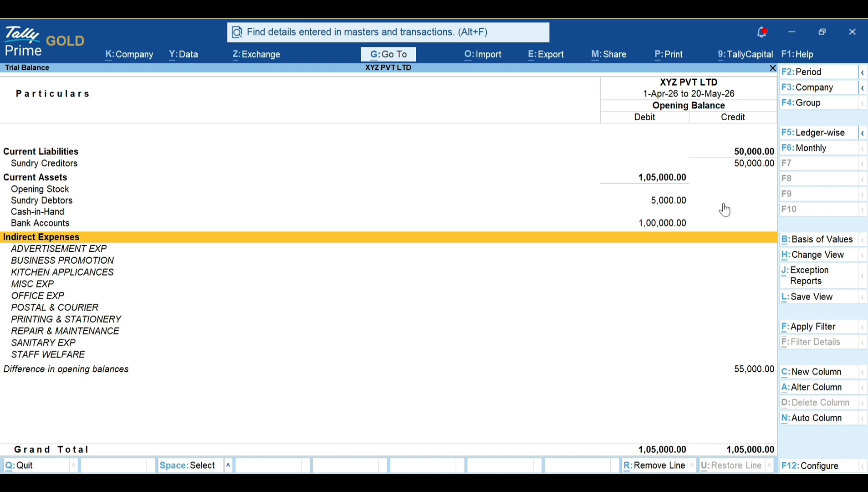
Drill down from Sundry Creditors through the XYZ PRIVATE LIMITED ledger to its May payment voucher.
click(752, 168)
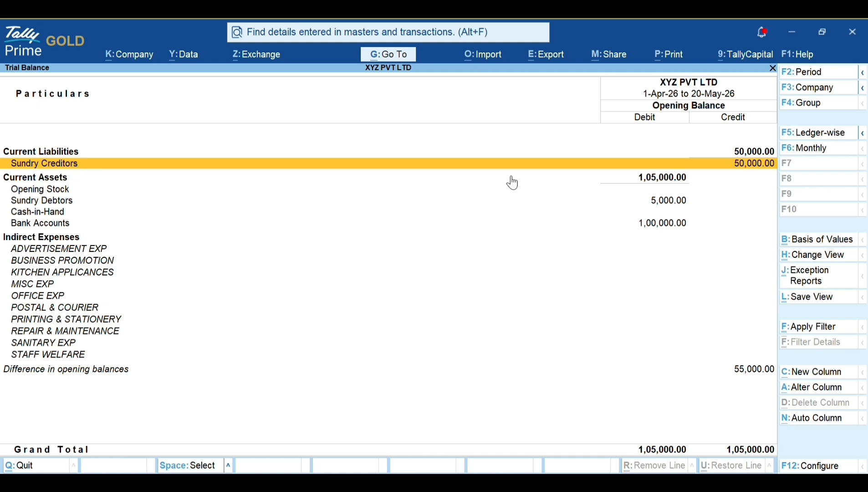
click(750, 171)
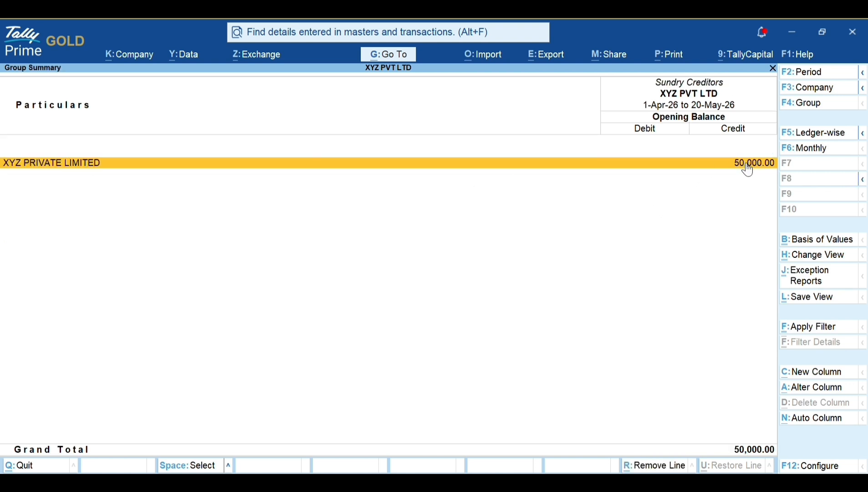
click(750, 169)
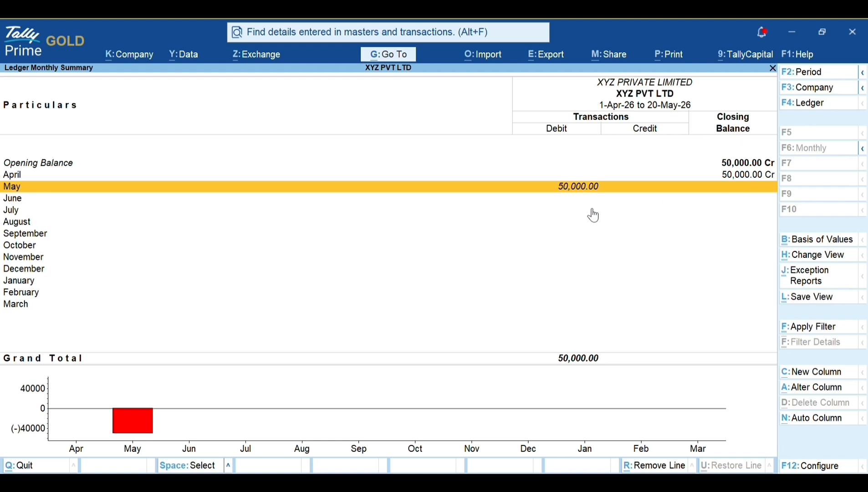
click(570, 193)
key(Return)
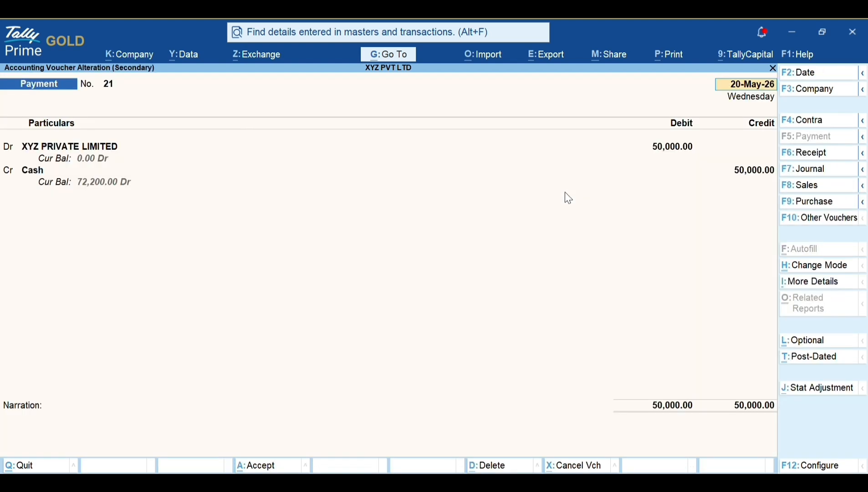
Alter the XYZ PRIVATE LIMITED ledger from the voucher, setting its opening balance to 0, and accept it.
key(ctrl+Return)
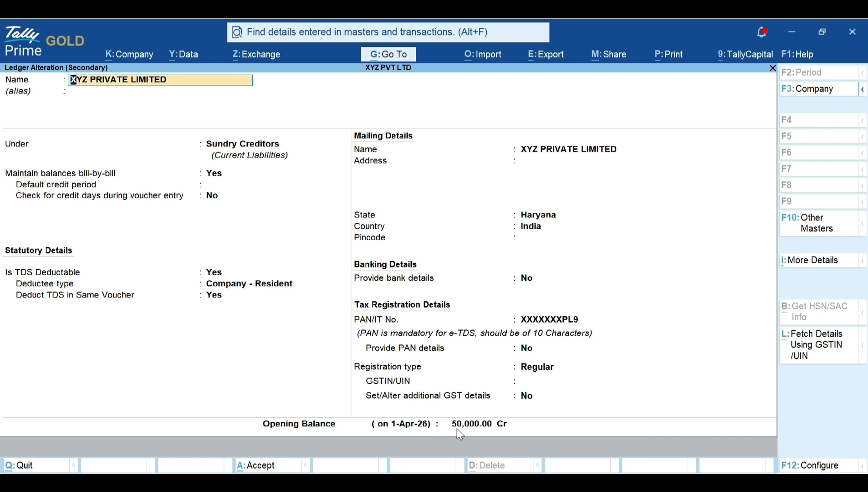
key(ctrl+a)
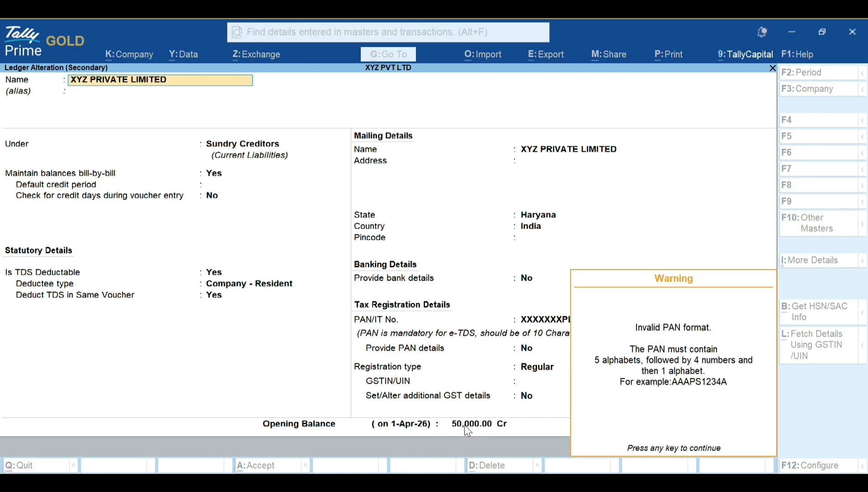
key(Return)
key(Return)
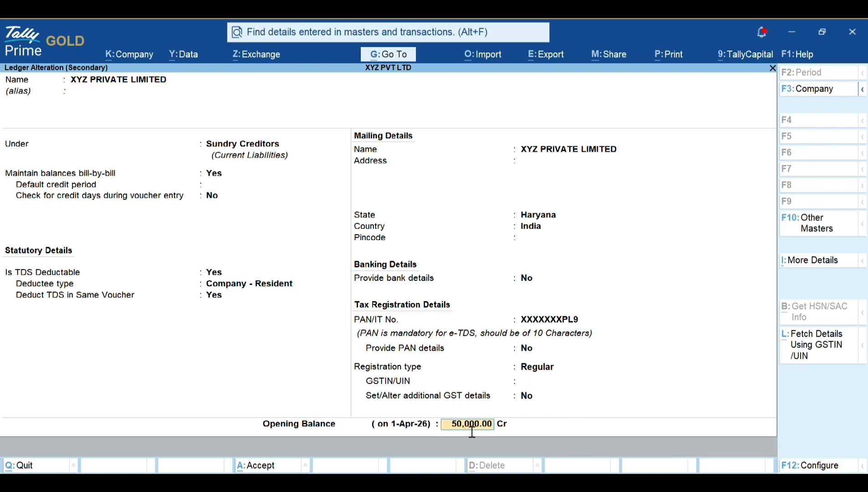
text(0)
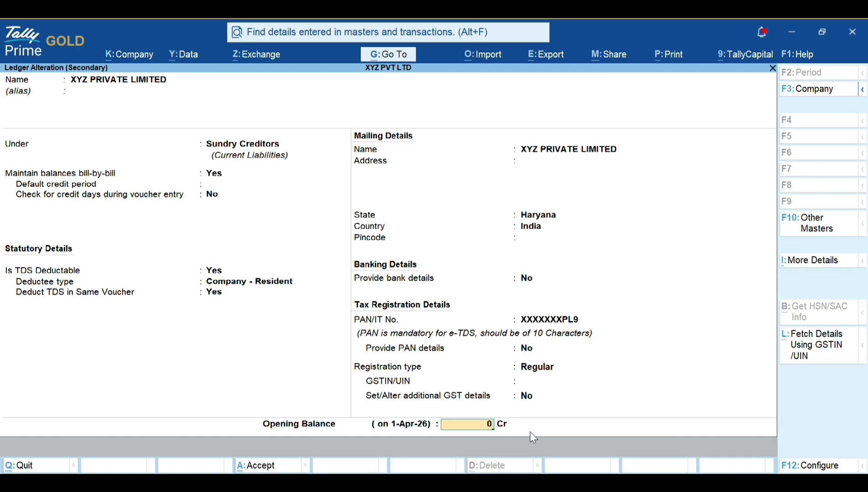
key(Return)
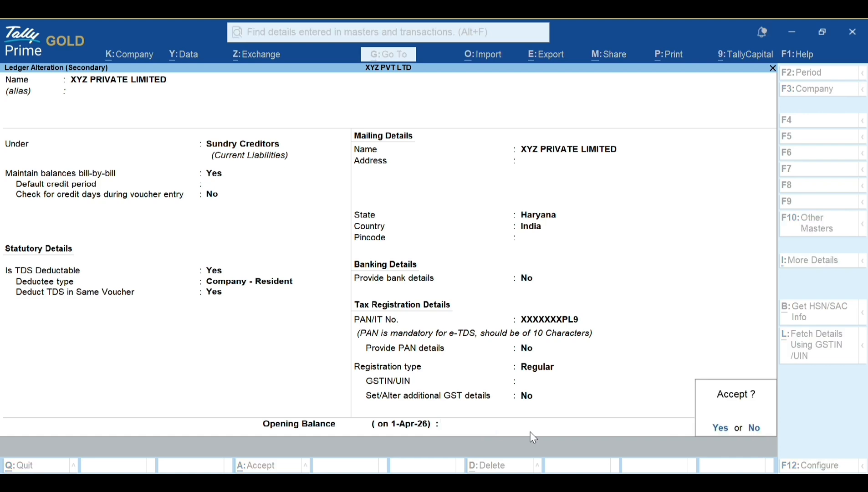
key(Return)
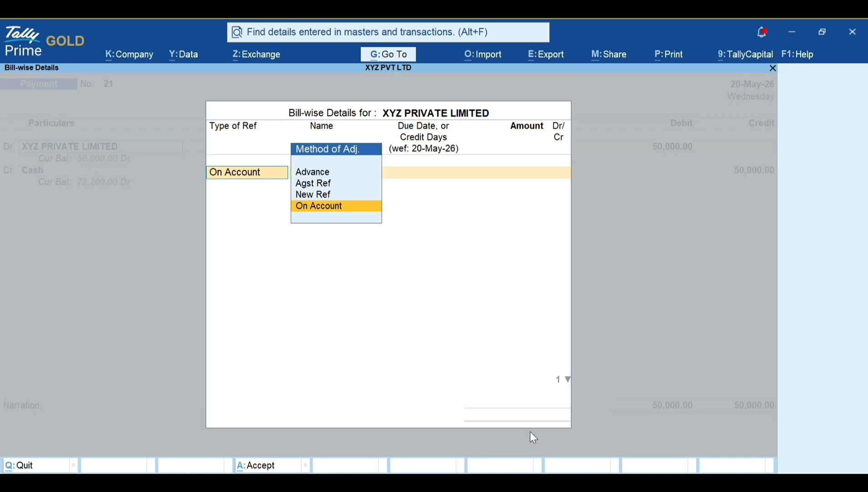
Quit the payment voucher without saving it and go back to the Trial Balance.
key(Escape)
key(Return)
key(Escape)
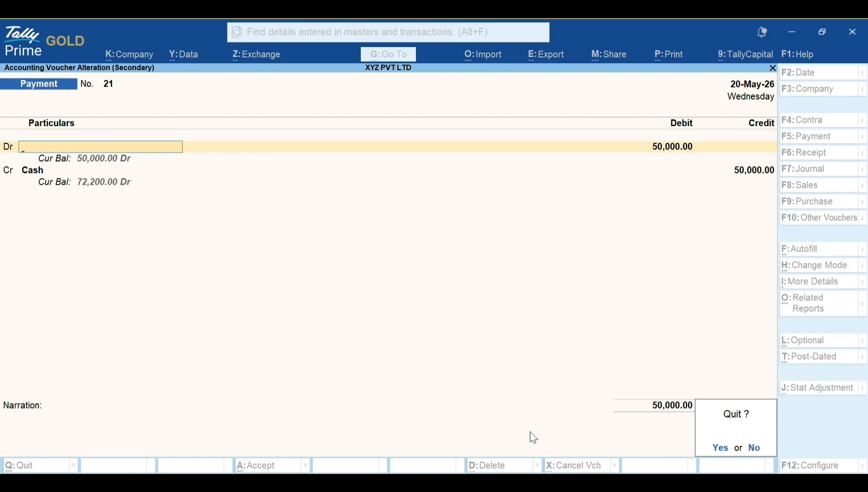
key(Return)
key(Escape)
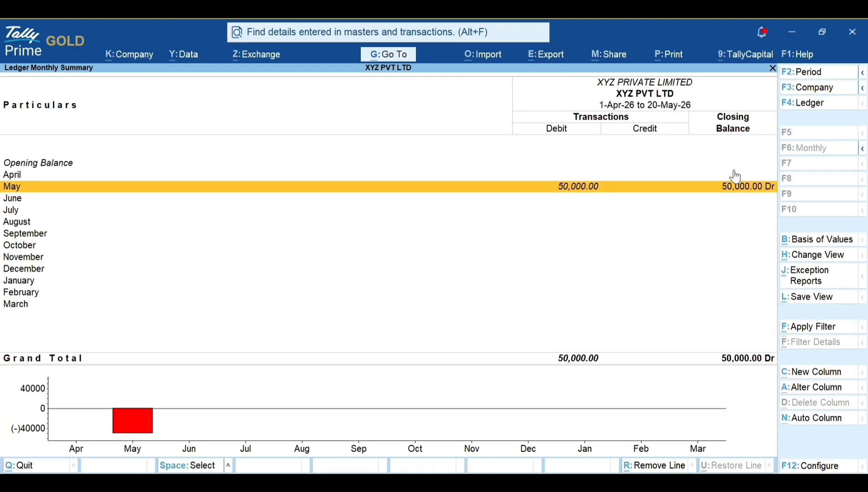
key(Escape)
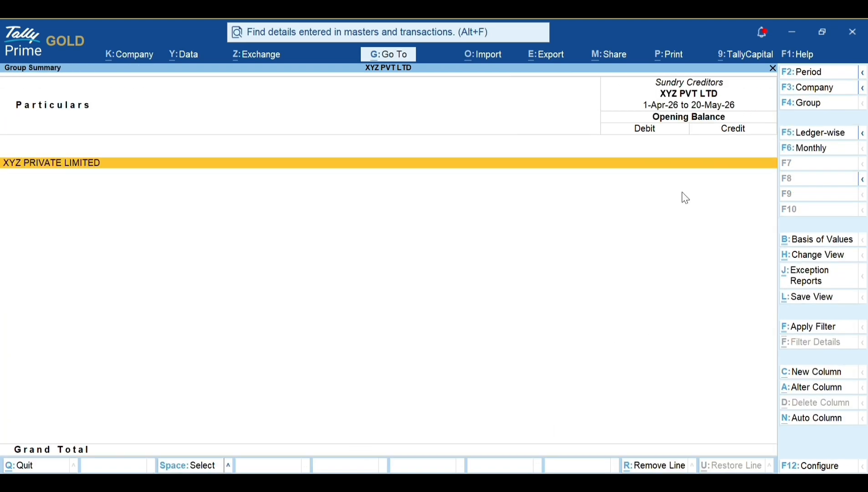
key(Escape)
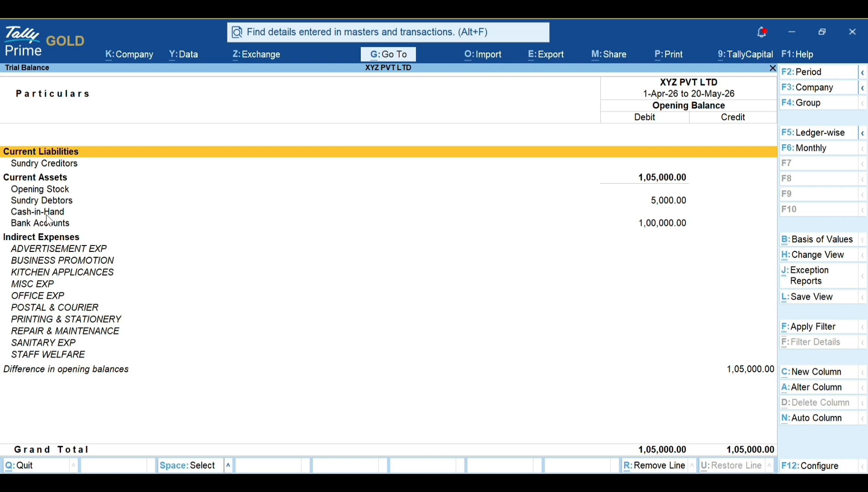
Drill down from Sundry Debtors through the ABC ENTERPRISES ledger to the party line of its May receipt voucher.
click(125, 199)
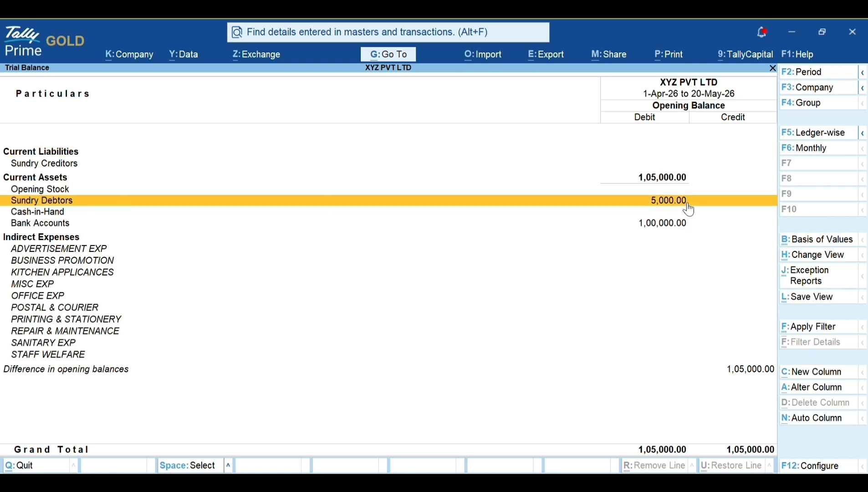
click(82, 200)
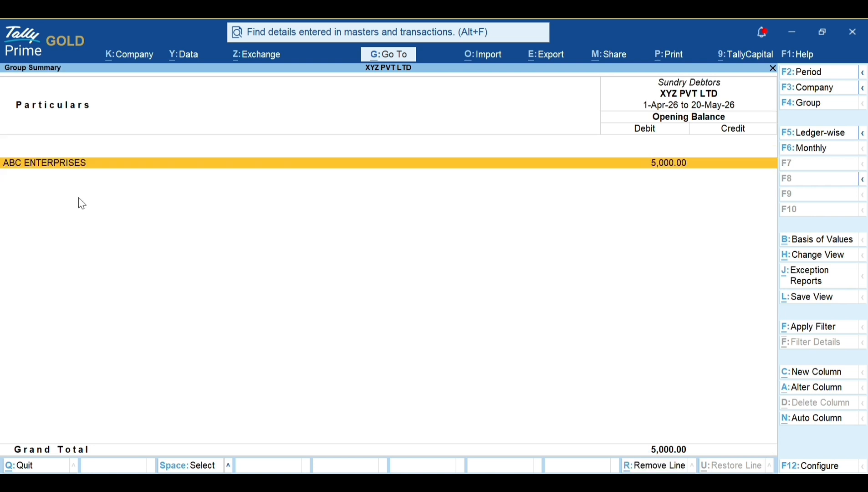
click(74, 167)
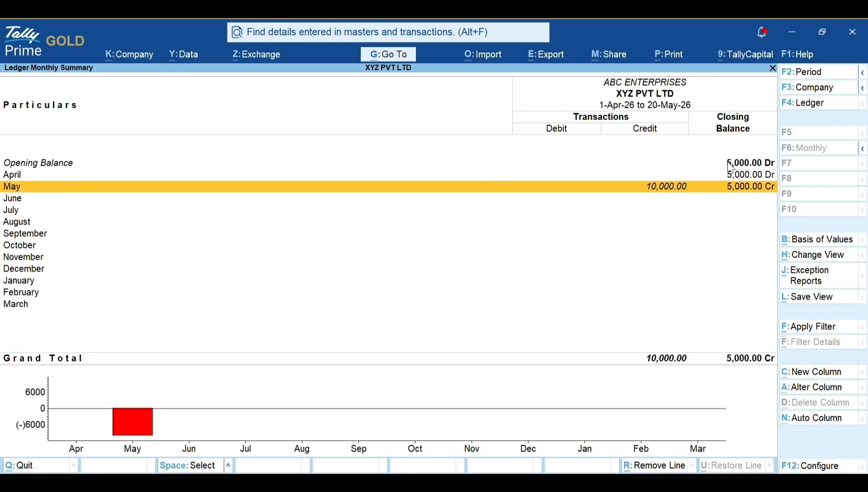
click(679, 190)
key(Return)
key(Return)
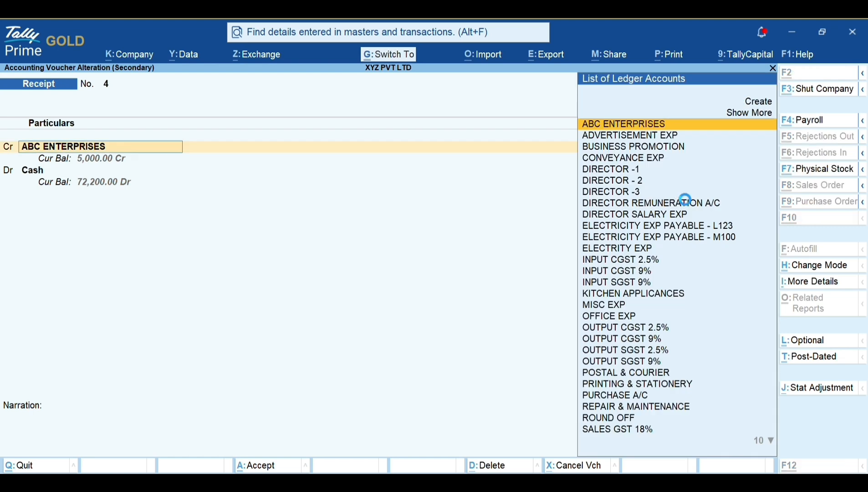
Alter the ABC ENTERPRISES ledger from the voucher, setting its opening balance to 0, and accept it.
key(ctrl+Return)
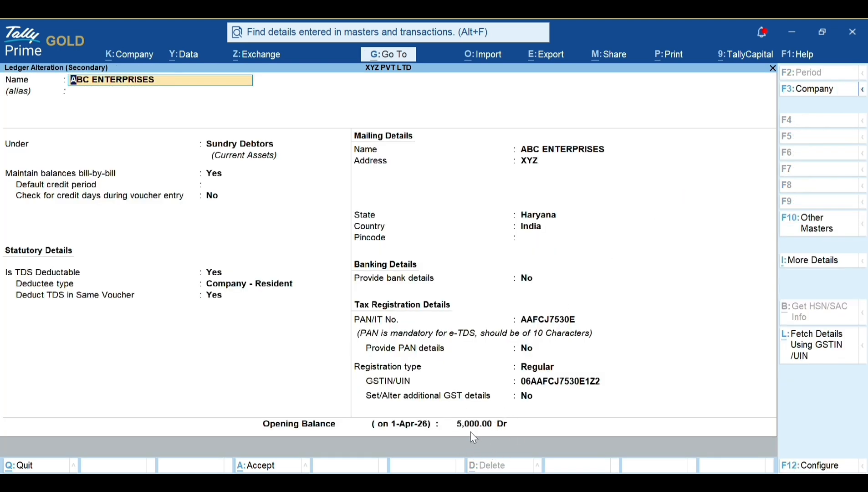
key(ctrl+a)
key(Return)
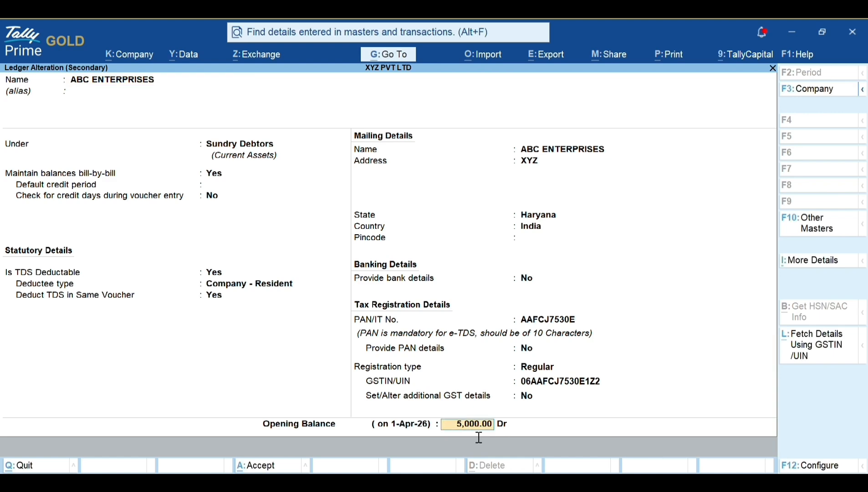
text(09)
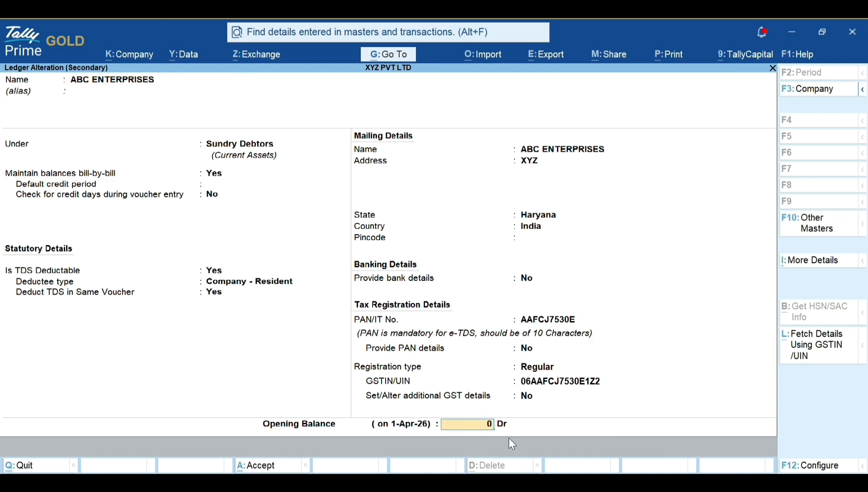
key(Return)
key(Return)
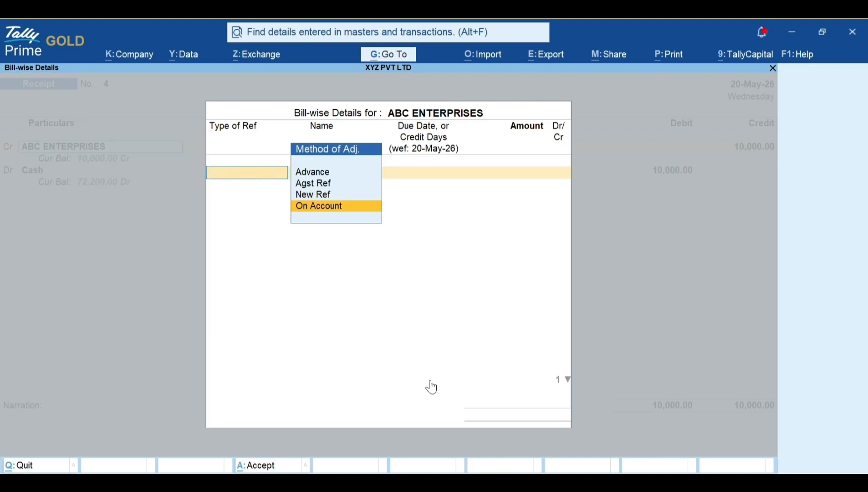
Quit the receipt voucher without saving it and go back to the ABC ENTERPRISES monthly summary.
key(Escape)
key(Return)
key(Escape)
key(Escape)
key(Return)
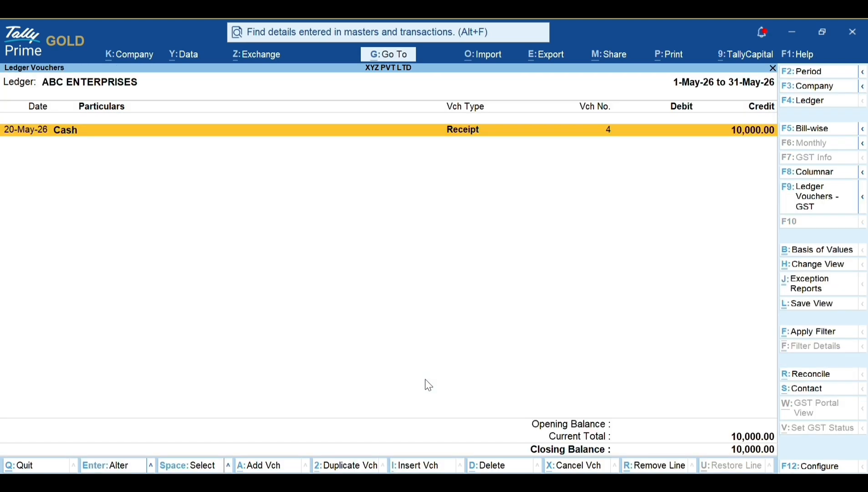
key(Escape)
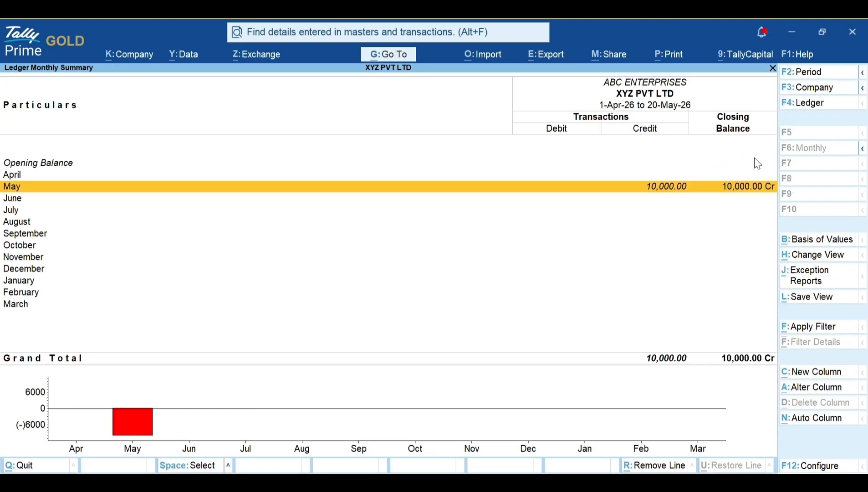
Return to the Trial Balance and drill down from Bank Accounts through the HDFC BANK LTD ledger to its April contra voucher.
key(Escape)
key(Escape)
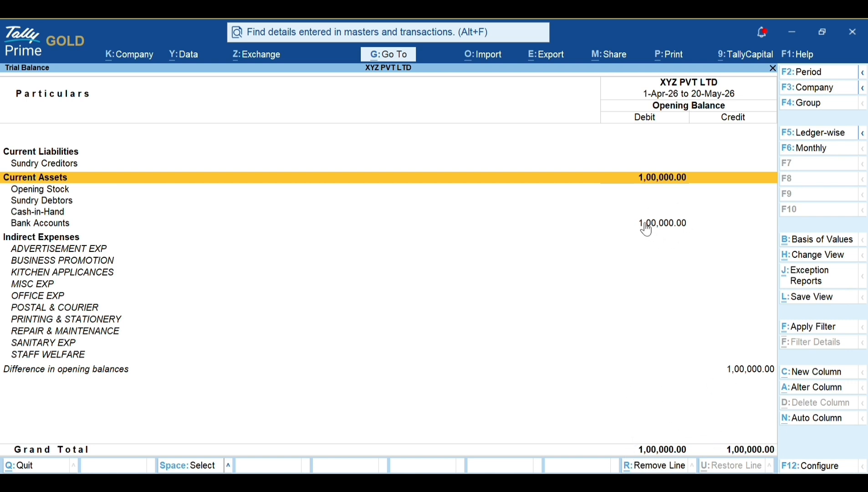
click(665, 230)
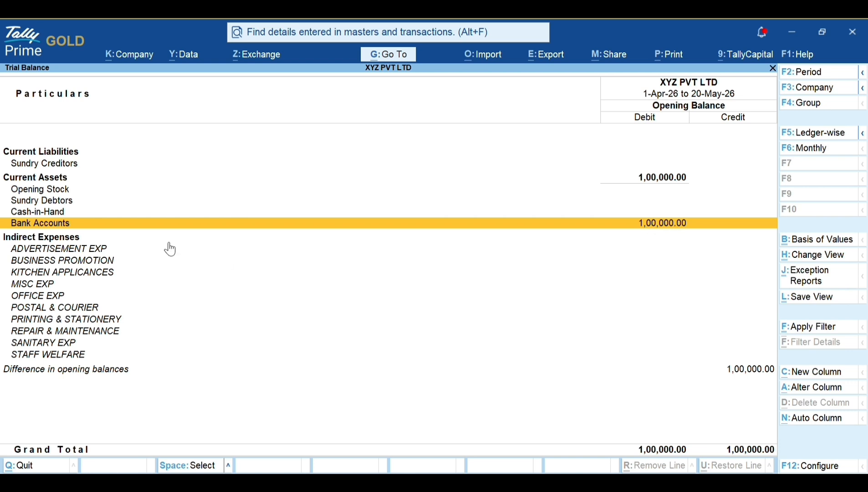
double_click(42, 226)
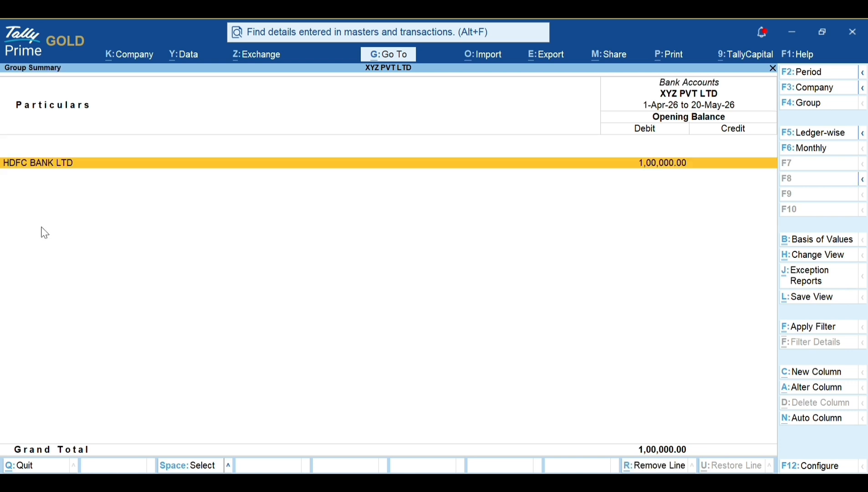
key(Return)
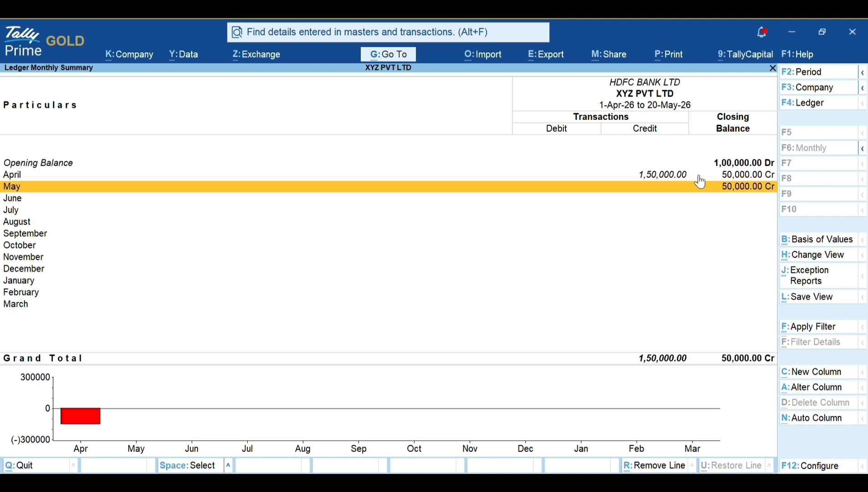
click(658, 178)
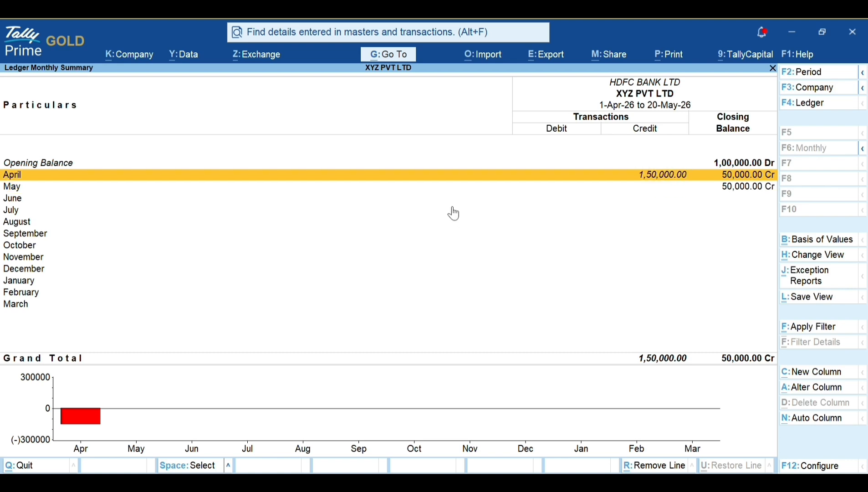
key(Return)
key(Return)
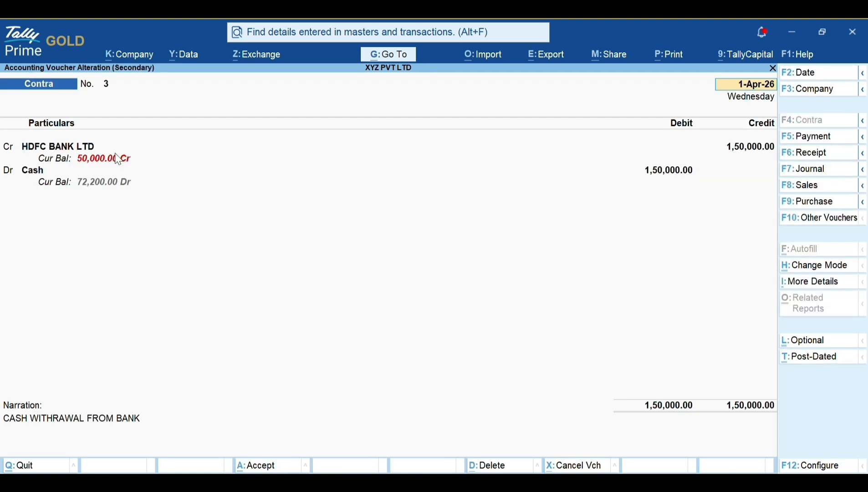
Alter the HDFC BANK LTD ledger from the contra voucher, setting its opening balance to 0, and accept it.
click(71, 147)
key(ctrl+Return)
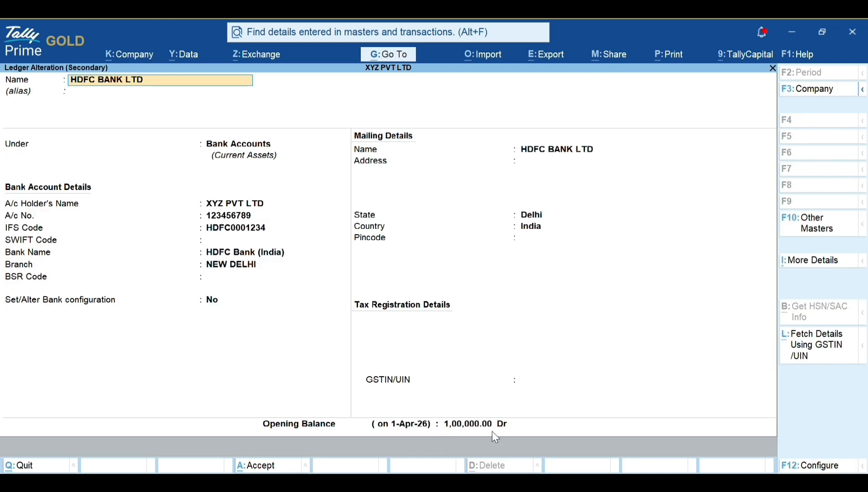
key(Return)
key(Return)
key(Return)
key(Return)
key(Return)
key(Return)
key(Return)
key(Return)
key(Return)
key(Return)
key(Return)
key(Return)
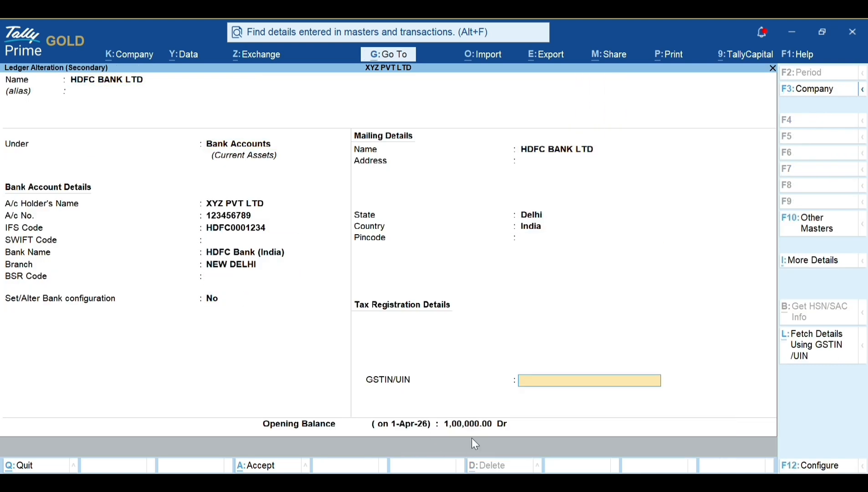
key(Return)
key(Return)
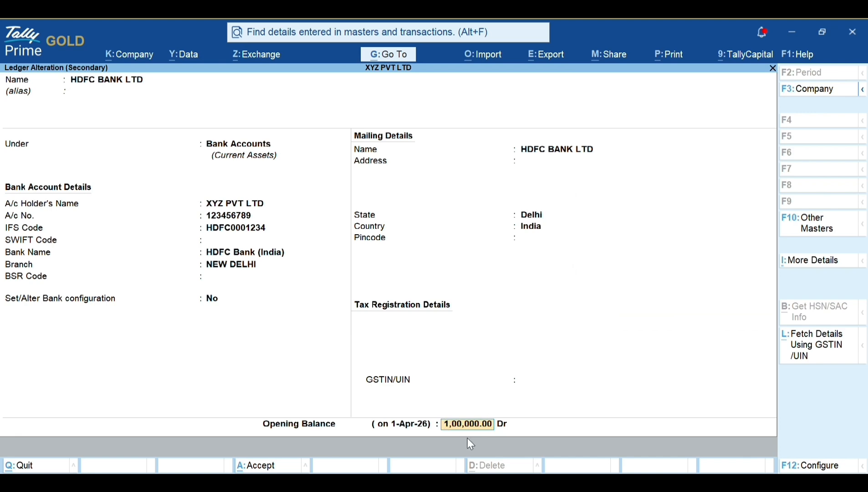
text(0)
key(Return)
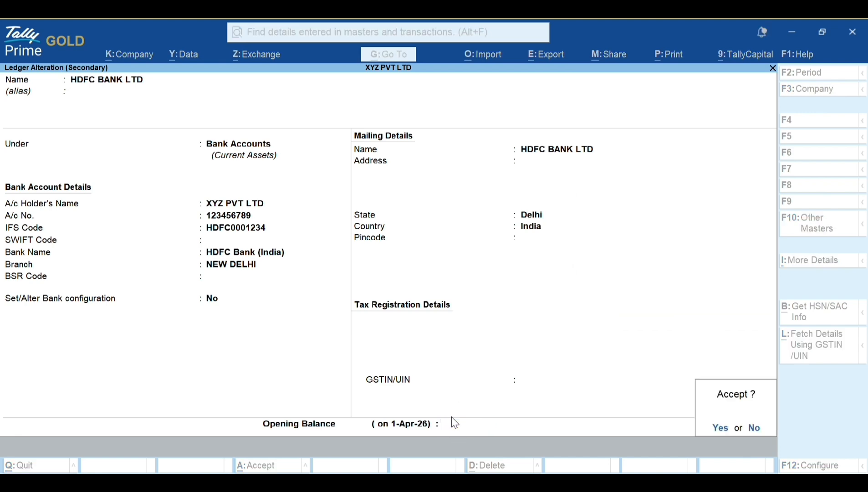
key(Return)
Quit the contra voucher without saving it and go back to the Trial Balance.
key(Escape)
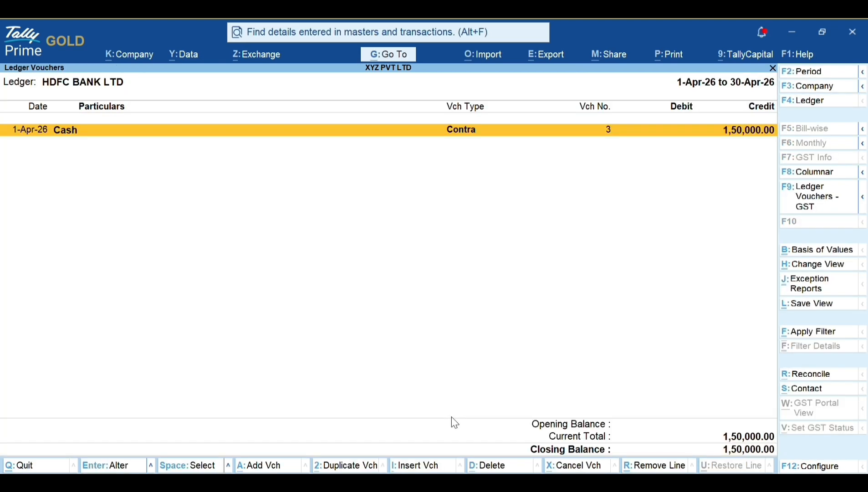
key(Escape)
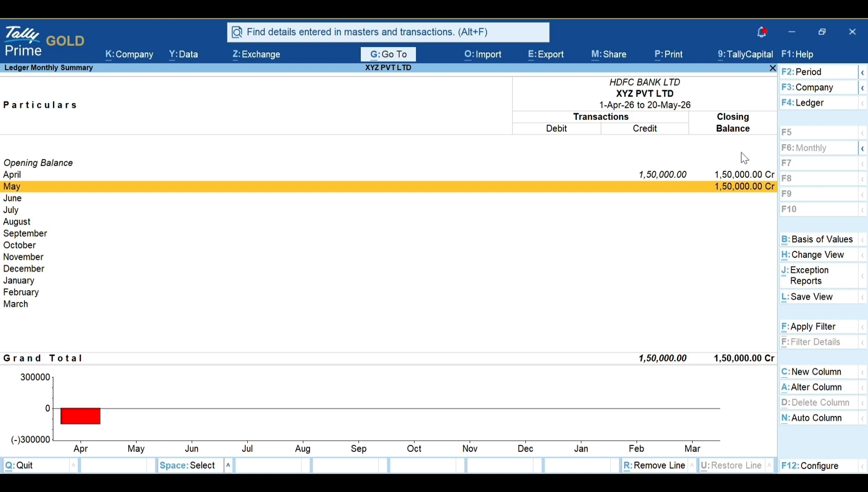
key(Escape)
key(Escape)
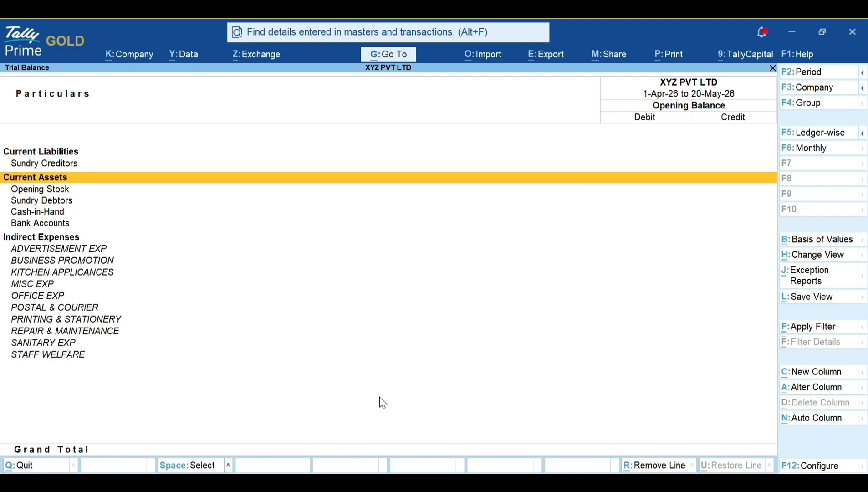
Reopen the Trial Balance from the additional reports to show closing balances, and expand it to the detailed view.
key(Escape)
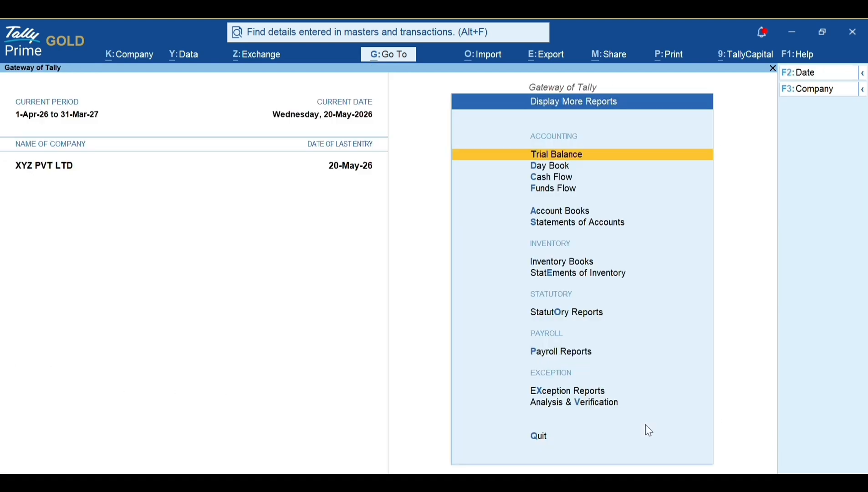
click(560, 159)
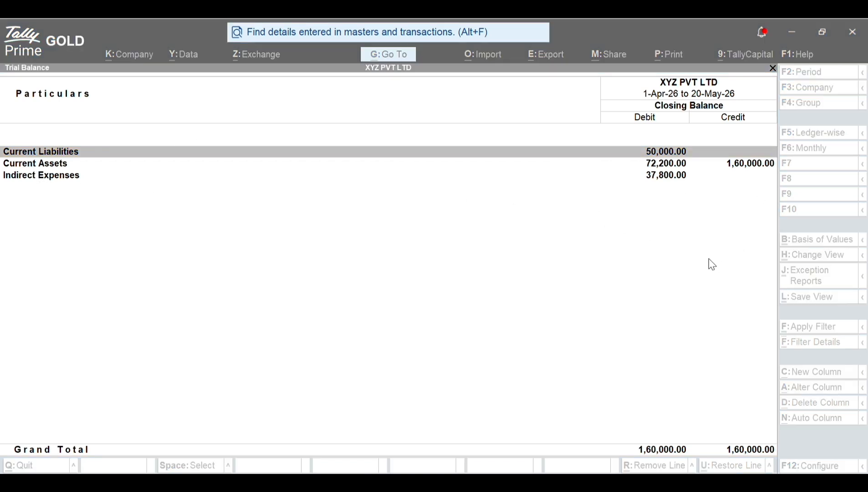
click(852, 30)
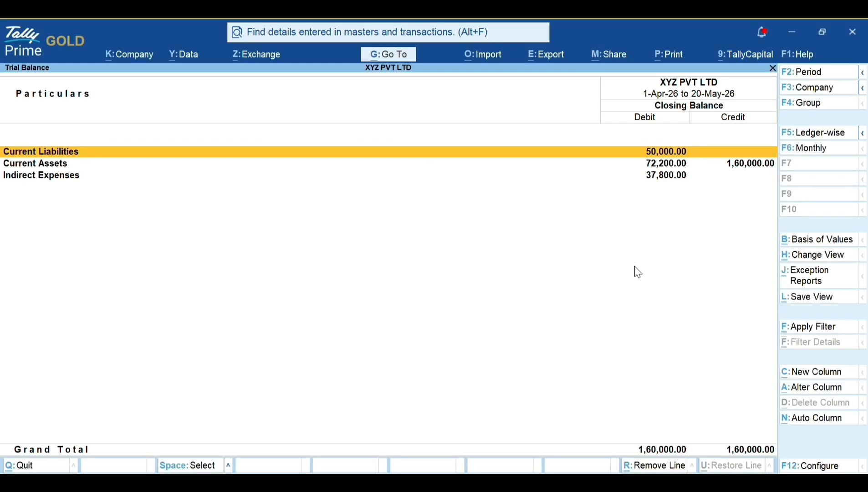
key(F5)
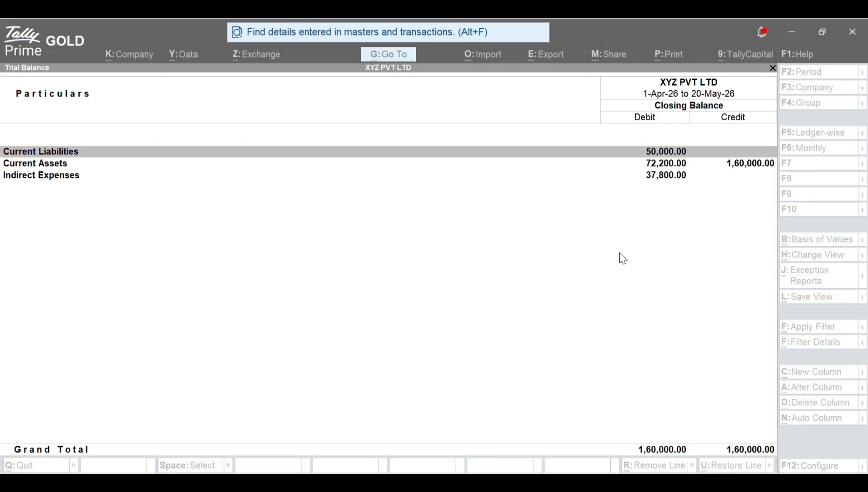
click(688, 184)
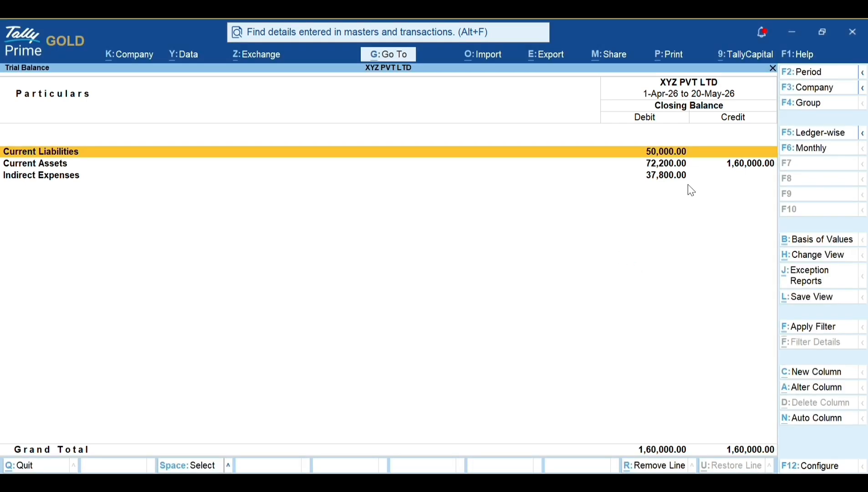
key(alt+F5)
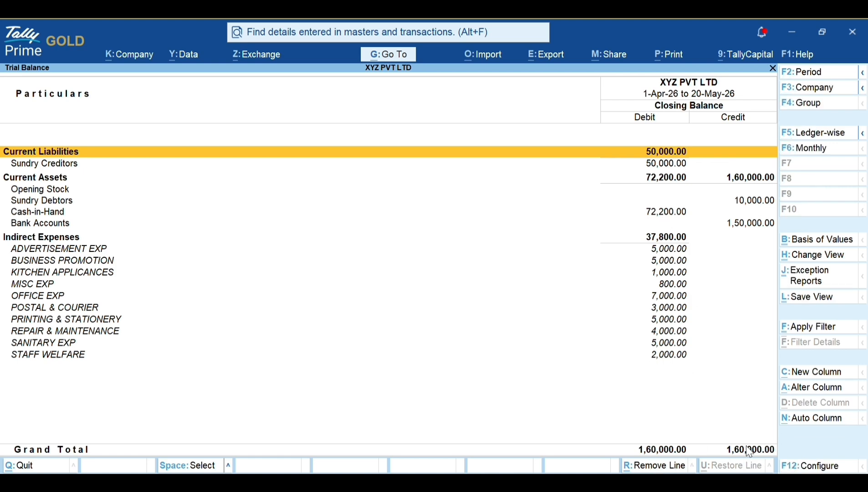
Leave the Trial Balance for the Gateway of Tally and open the Balance Sheet to check for a difference in opening balances.
key(Escape)
key(Escape)
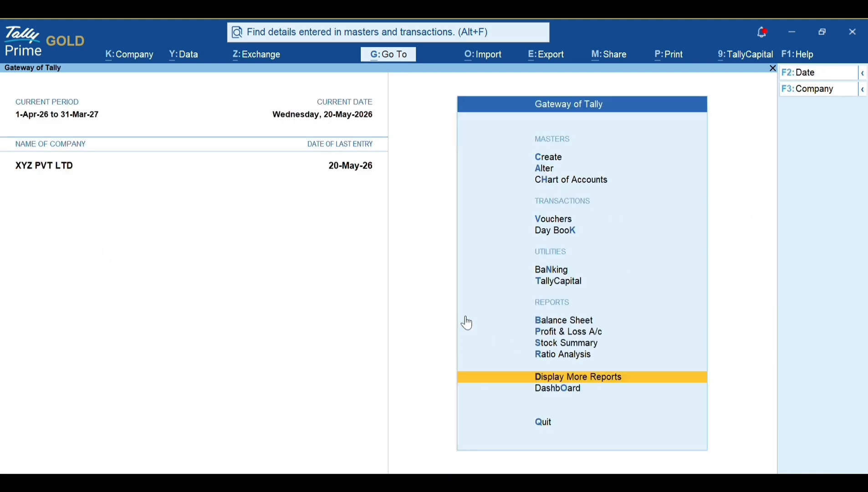
key(Up)
key(Up)
key(Up)
key(Up)
key(Return)
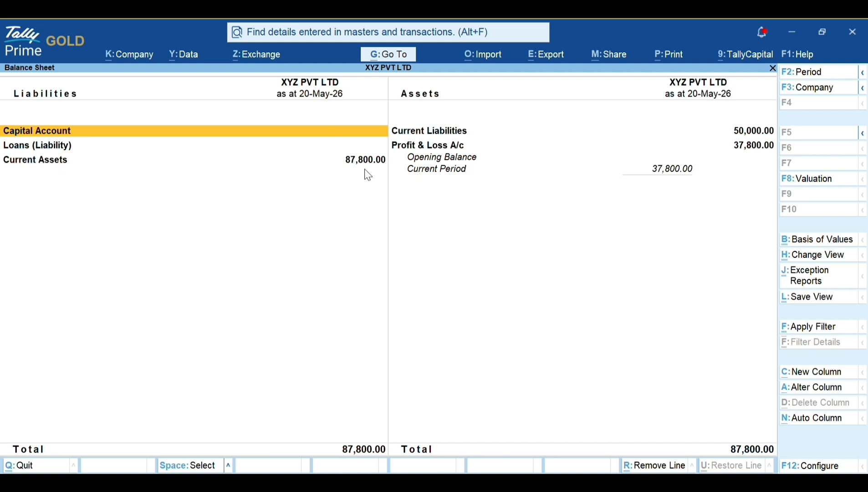
Drill down from the Balance Sheet into the Profit & Loss A/c.
key(Right)
key(Down)
key(Return)
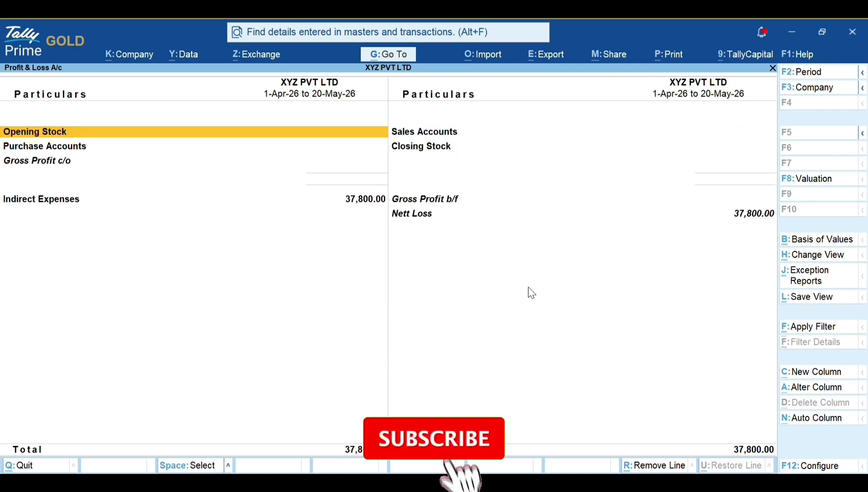
Close the Profit & Loss A/c and the Balance Sheet, and request to quit from the Gateway of Tally.
key(Escape)
key(Escape)
key(Escape)
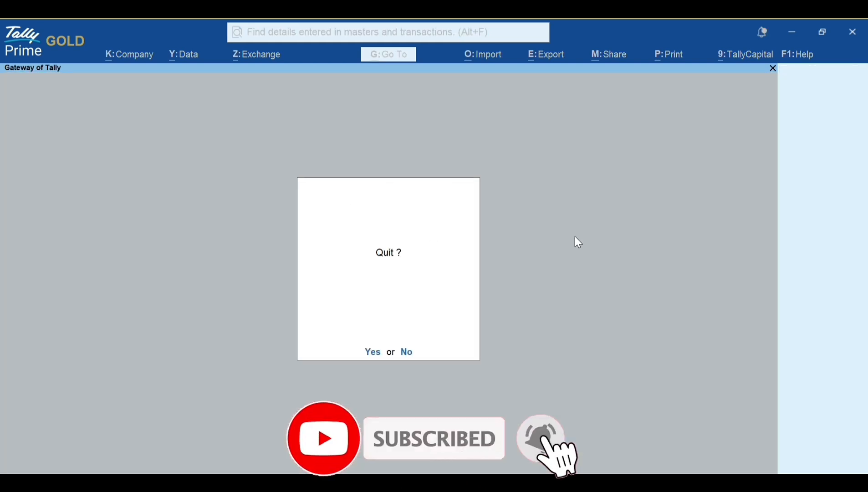